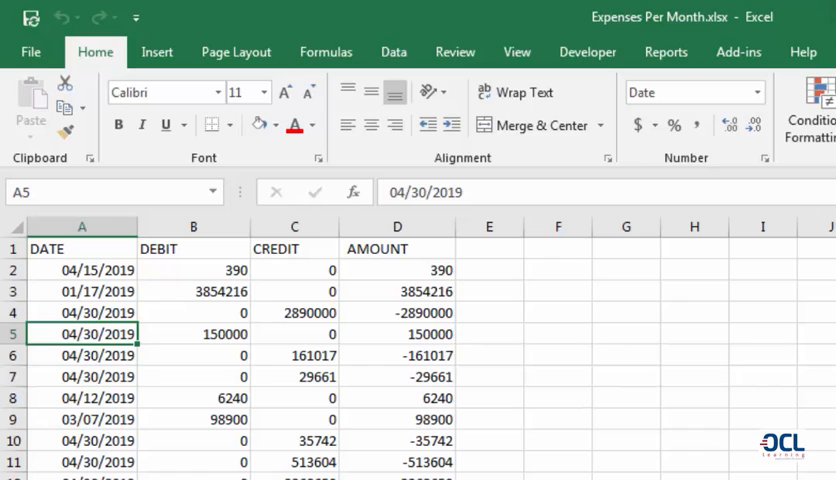
Switch to the Insert ribbon and select the expense data starting at the DATE column.
left_click(170, 57)
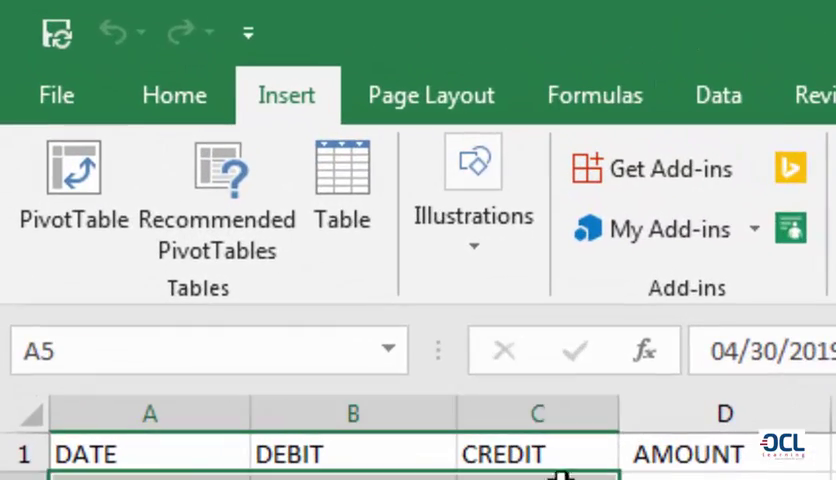
left_click_drag(561, 475, 420, 479)
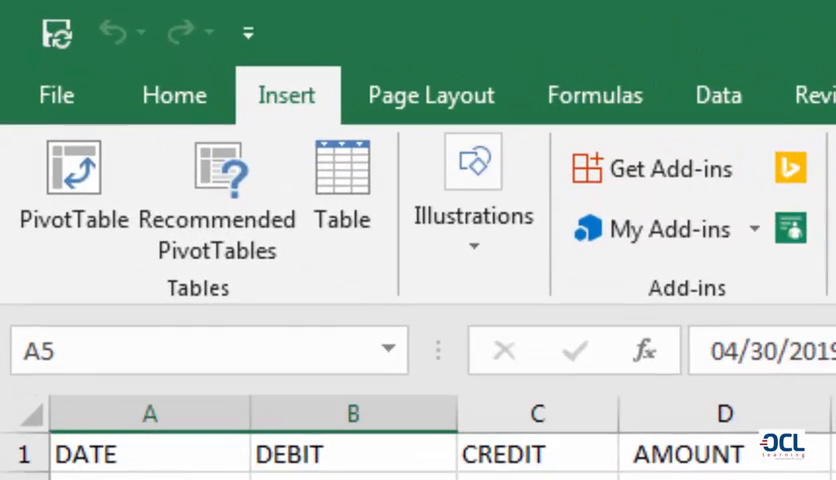
key("ctrl+a")
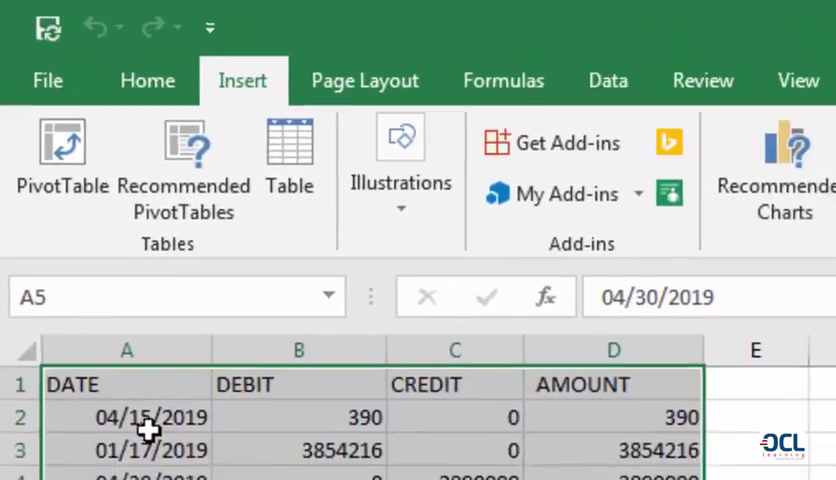
left_click_drag(62, 253, 62, 188)
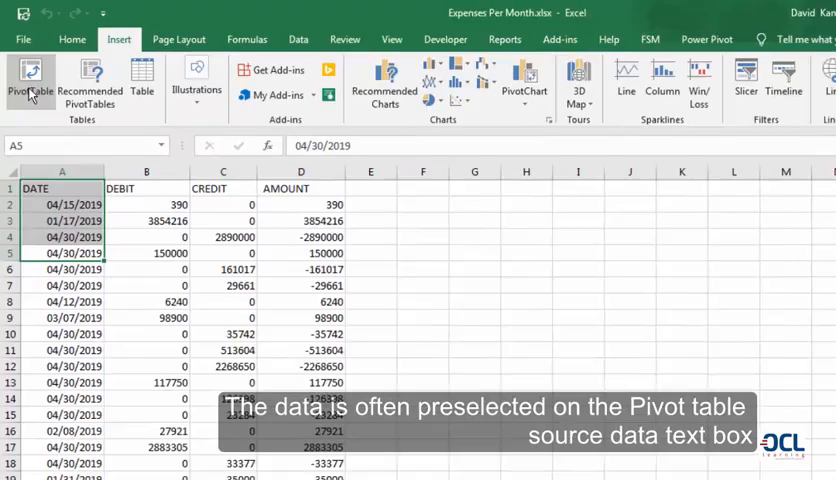
Set the PivotTable source range to Sheet1!$A$1:$D$49922 from DATE to AMOUNT.
left_click(30, 90)
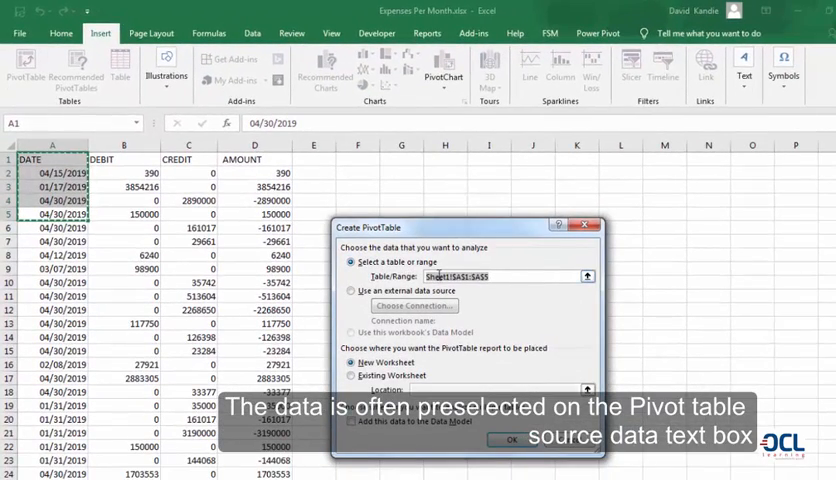
left_click(510, 277)
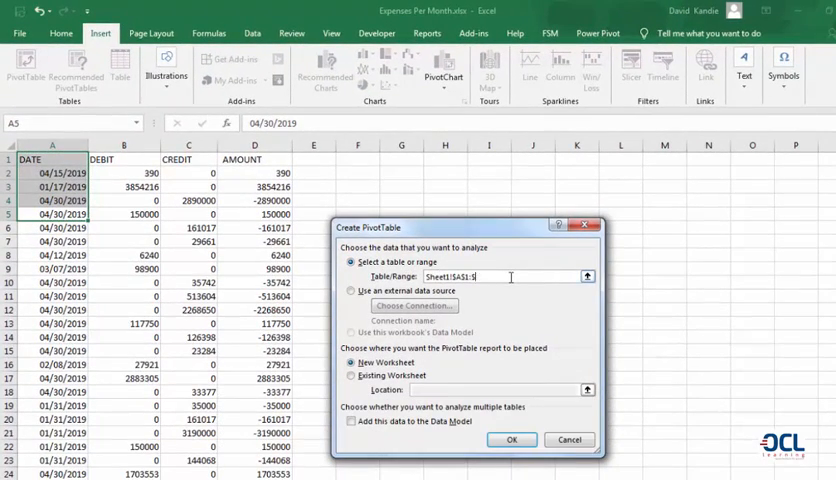
left_click(80, 172)
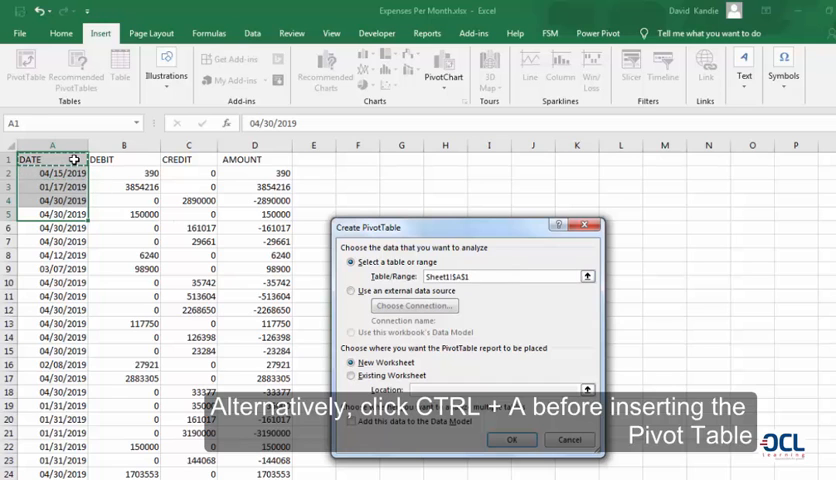
key("ctrl+shift+Right")
key("ctrl+shift+Down")
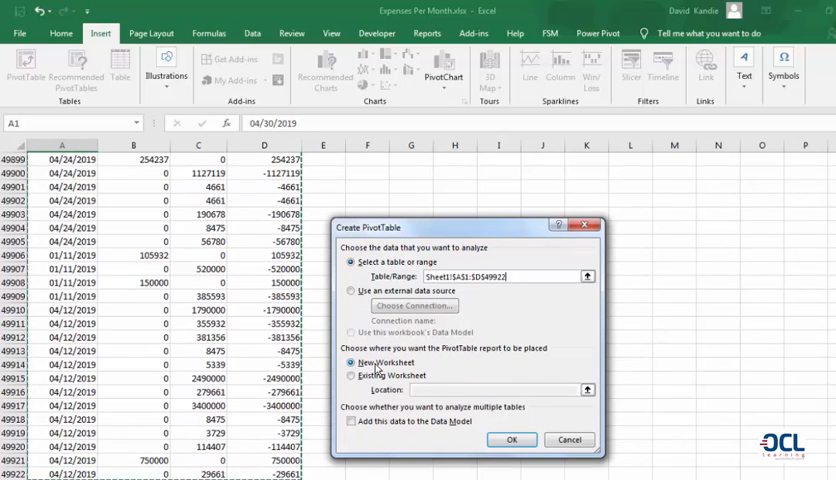
Create the empty PivotTable2 on a new worksheet.
left_click(514, 438)
left_click(218, 210)
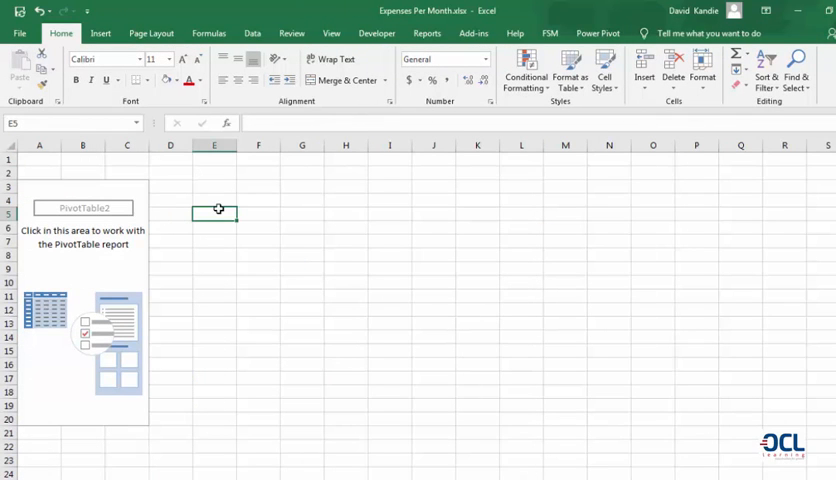
Activate the PivotTable2 placeholder to show the PivotTable Fields pane.
left_click(119, 233)
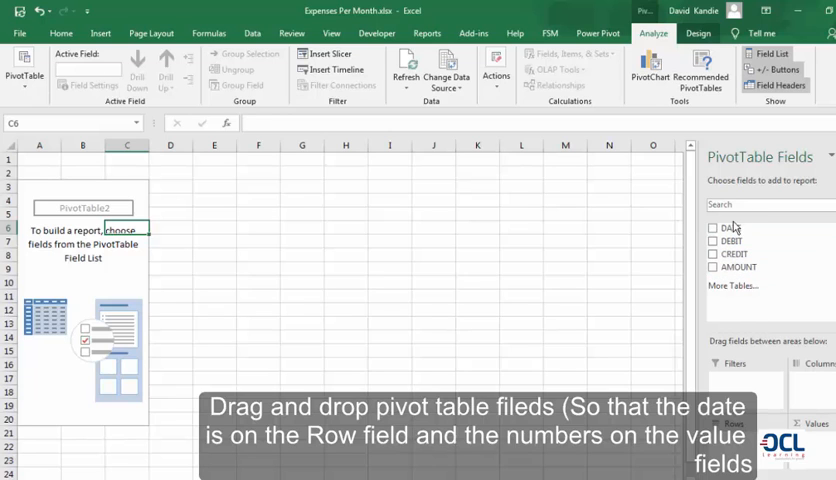
Place DATE in Rows and sums of DEBIT, CREDIT and AMOUNT in Values.
left_click_drag(745, 446, 740, 440)
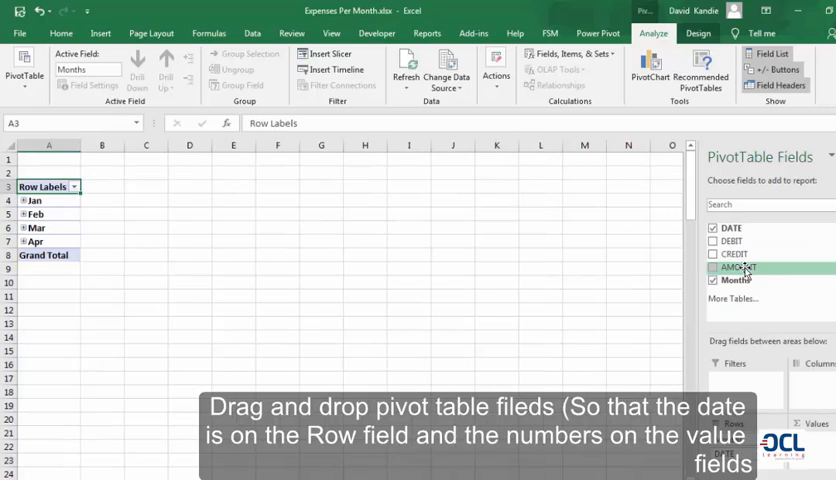
left_click_drag(737, 241, 820, 452)
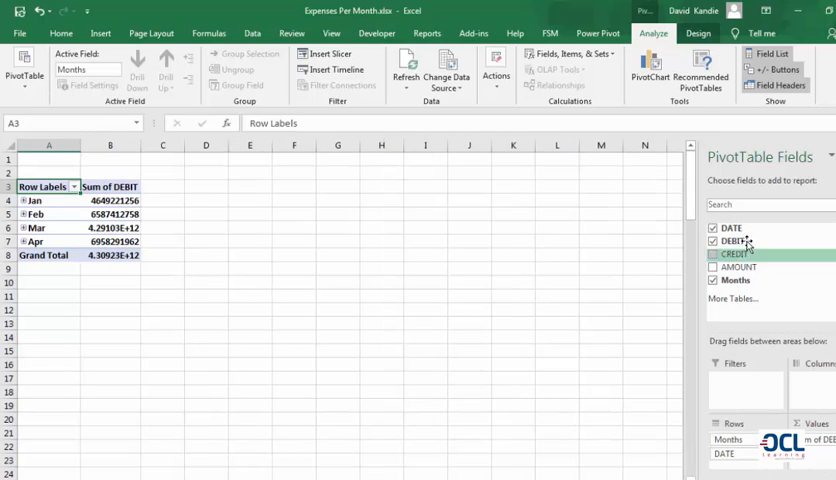
left_click_drag(745, 254, 815, 450)
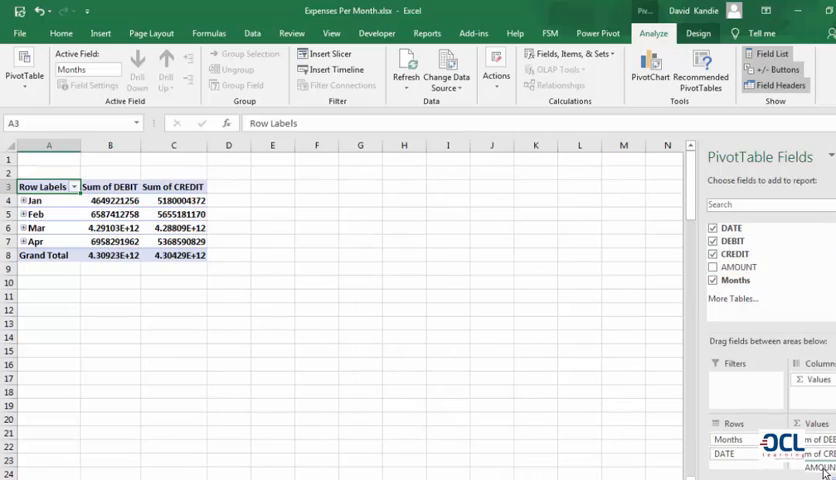
left_click_drag(748, 268, 815, 455)
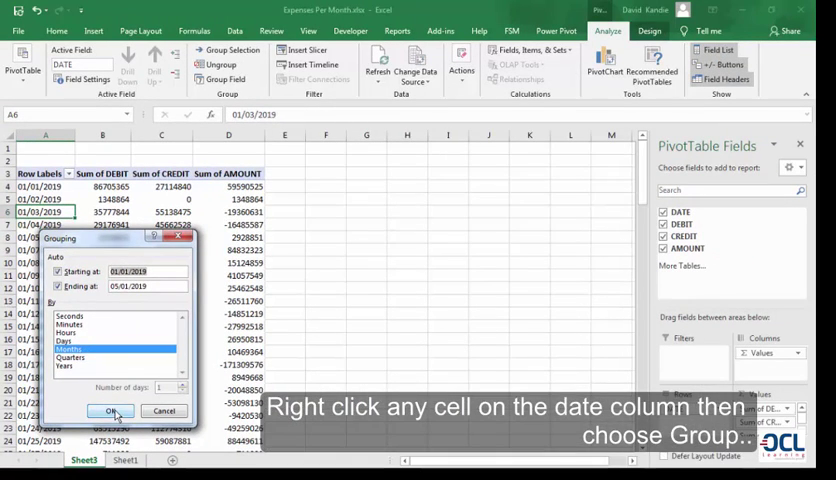
Apply Months grouping to the dates so Jan through Apr totals appear.
left_click(110, 411)
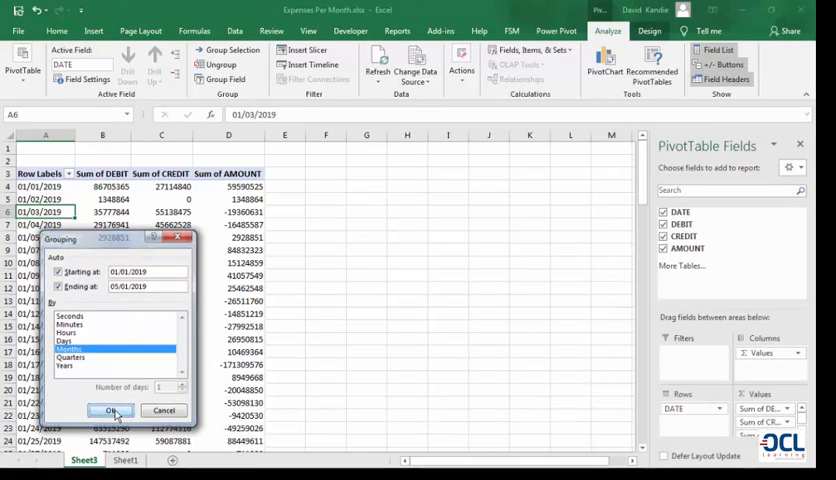